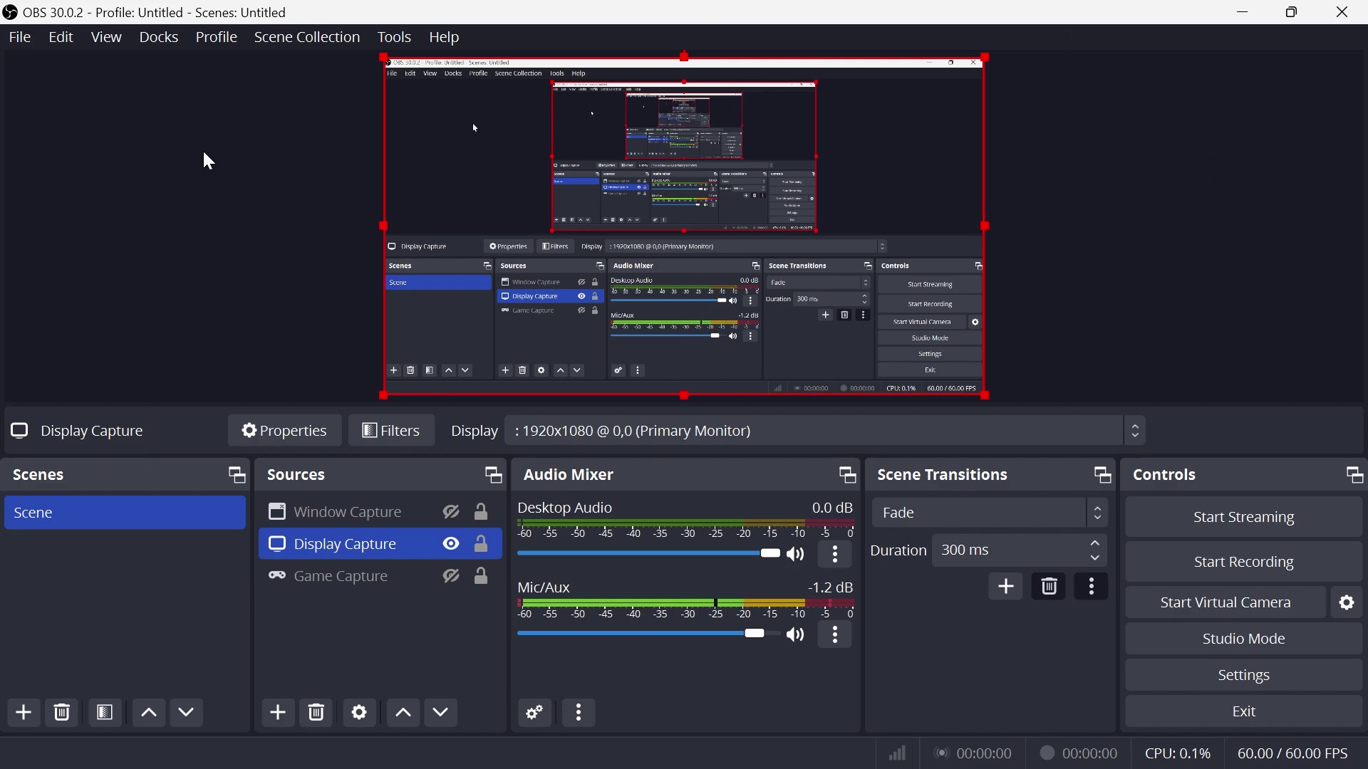
Open the Video settings and list the preset base canvas resolutions (currently 1920x1080)
left_click(22, 43)
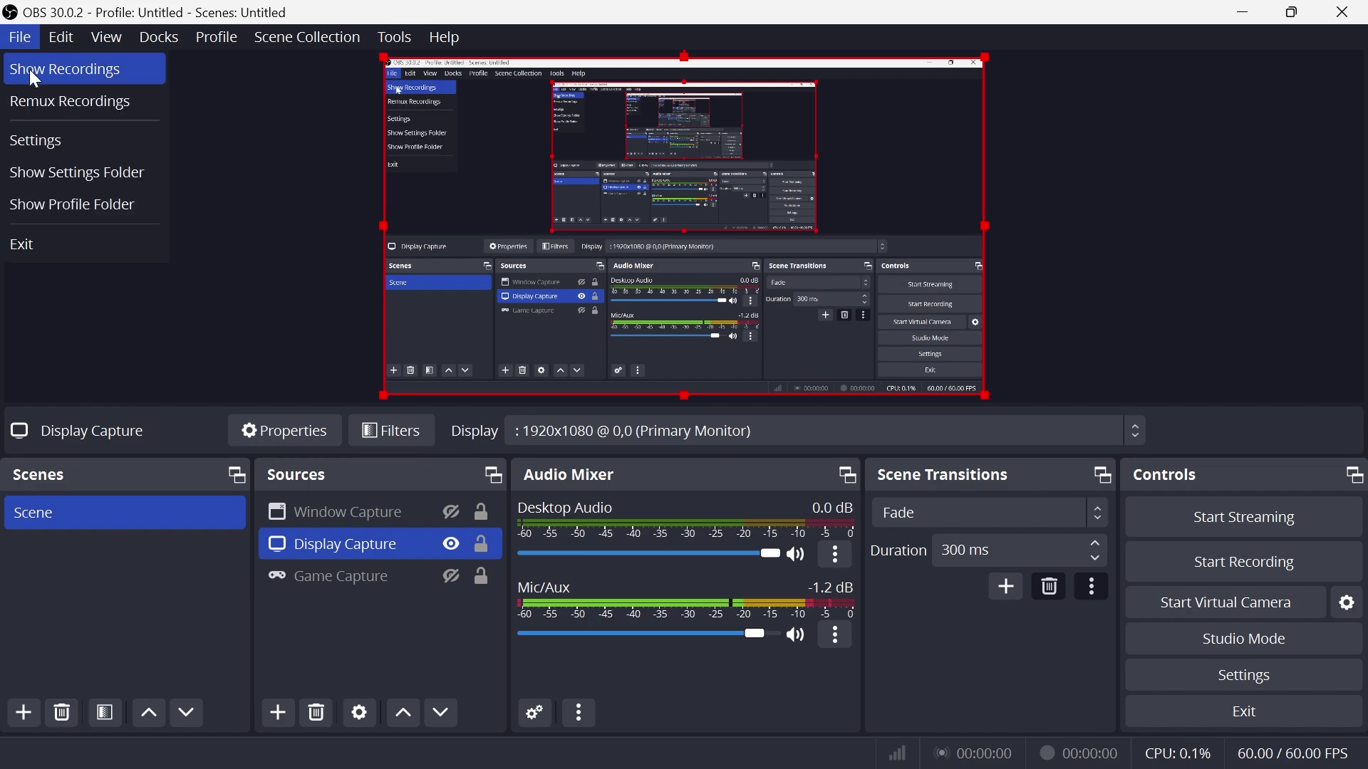
left_click(74, 136)
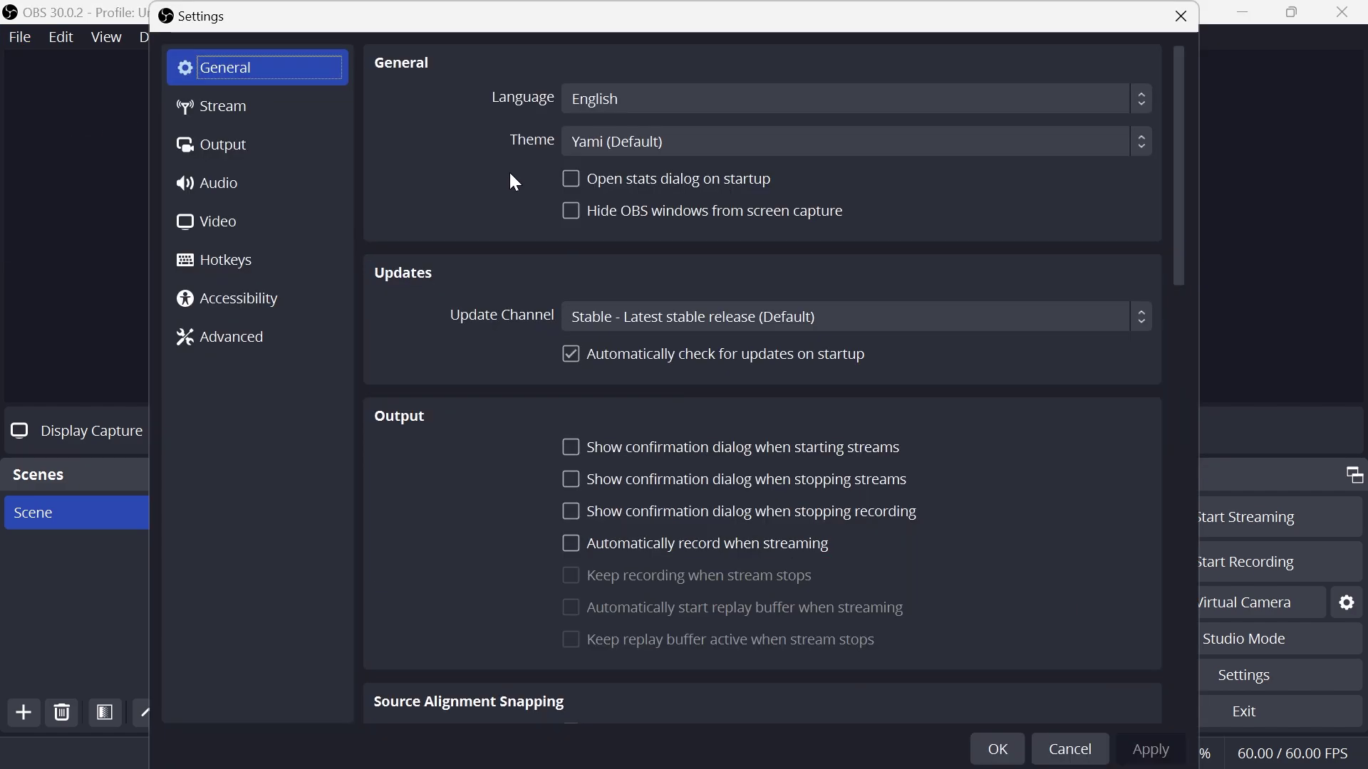
left_click(234, 236)
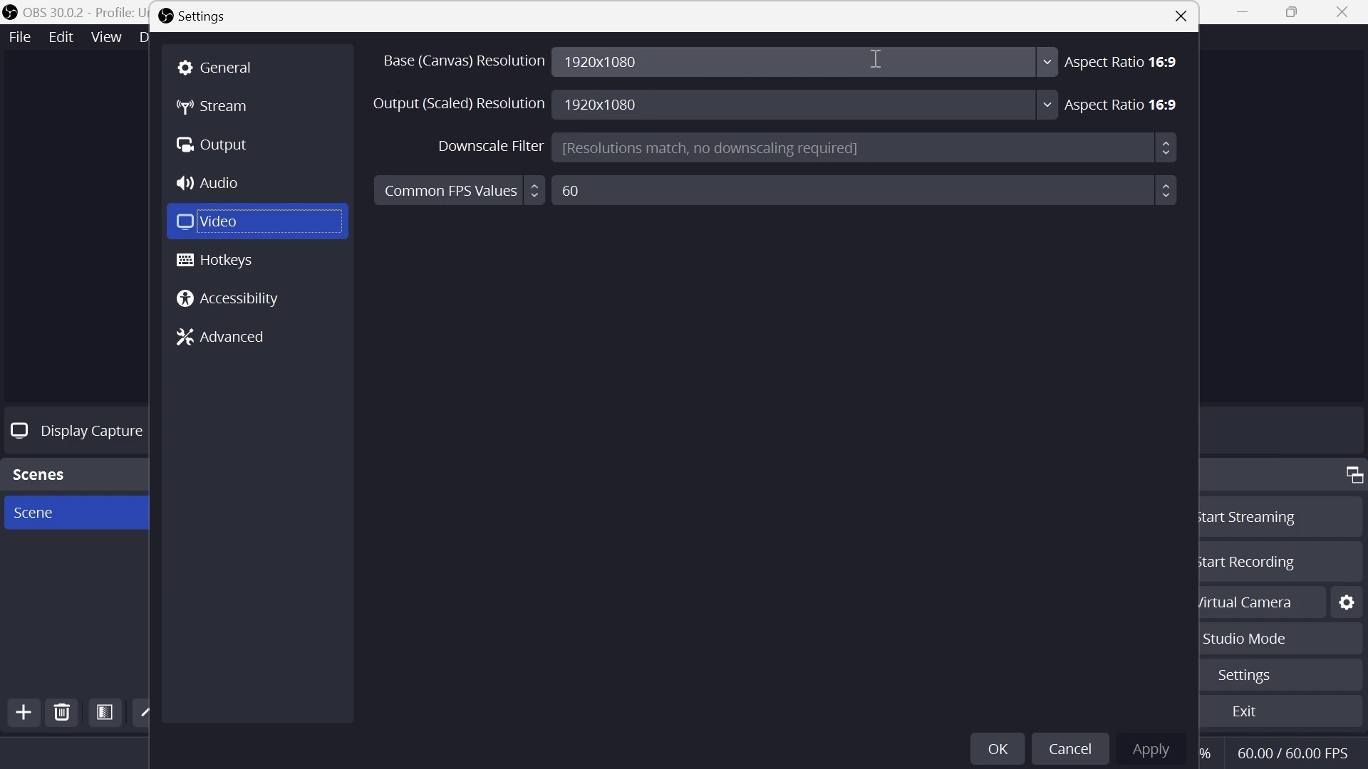
left_click(1025, 63)
left_click(1051, 71)
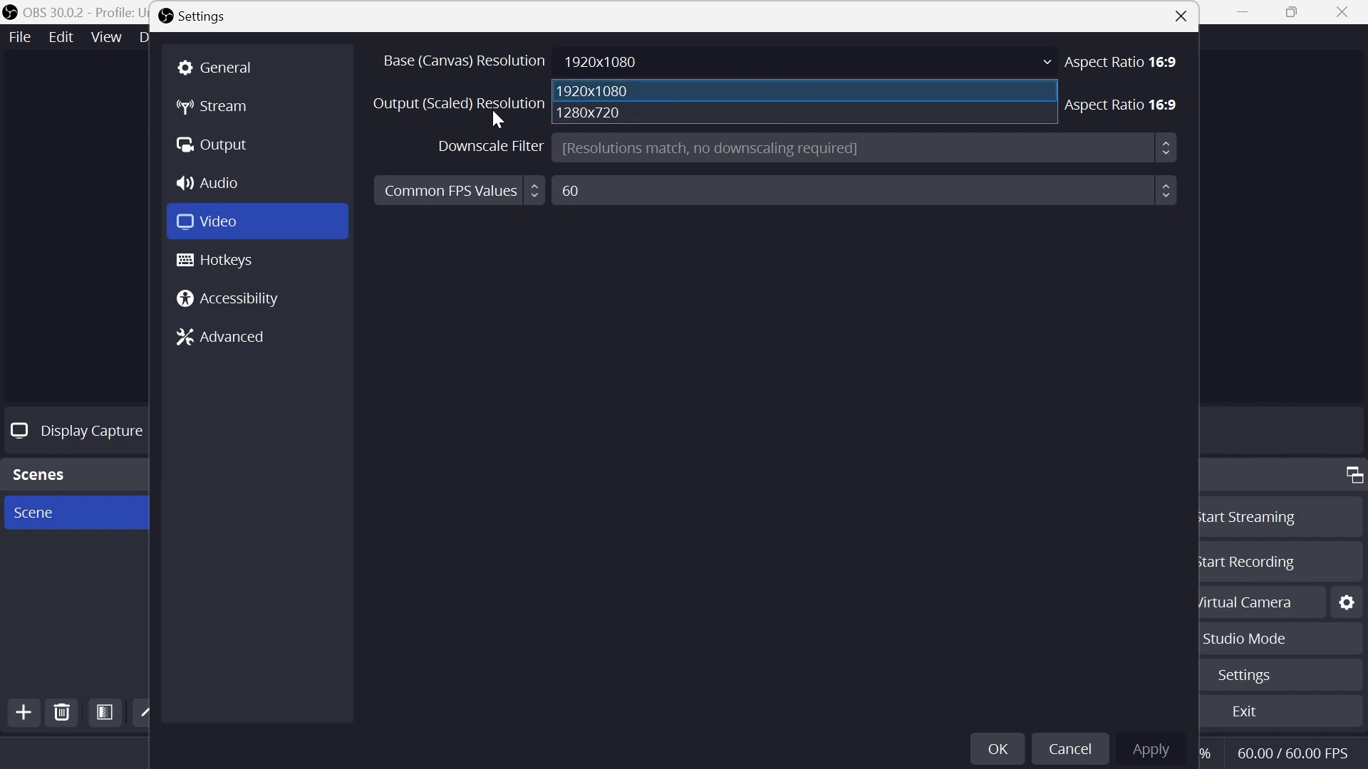
Change the base canvas resolution from 1920x1080 to 1080x1920 for a 9:16 portrait canvas
left_click(618, 292)
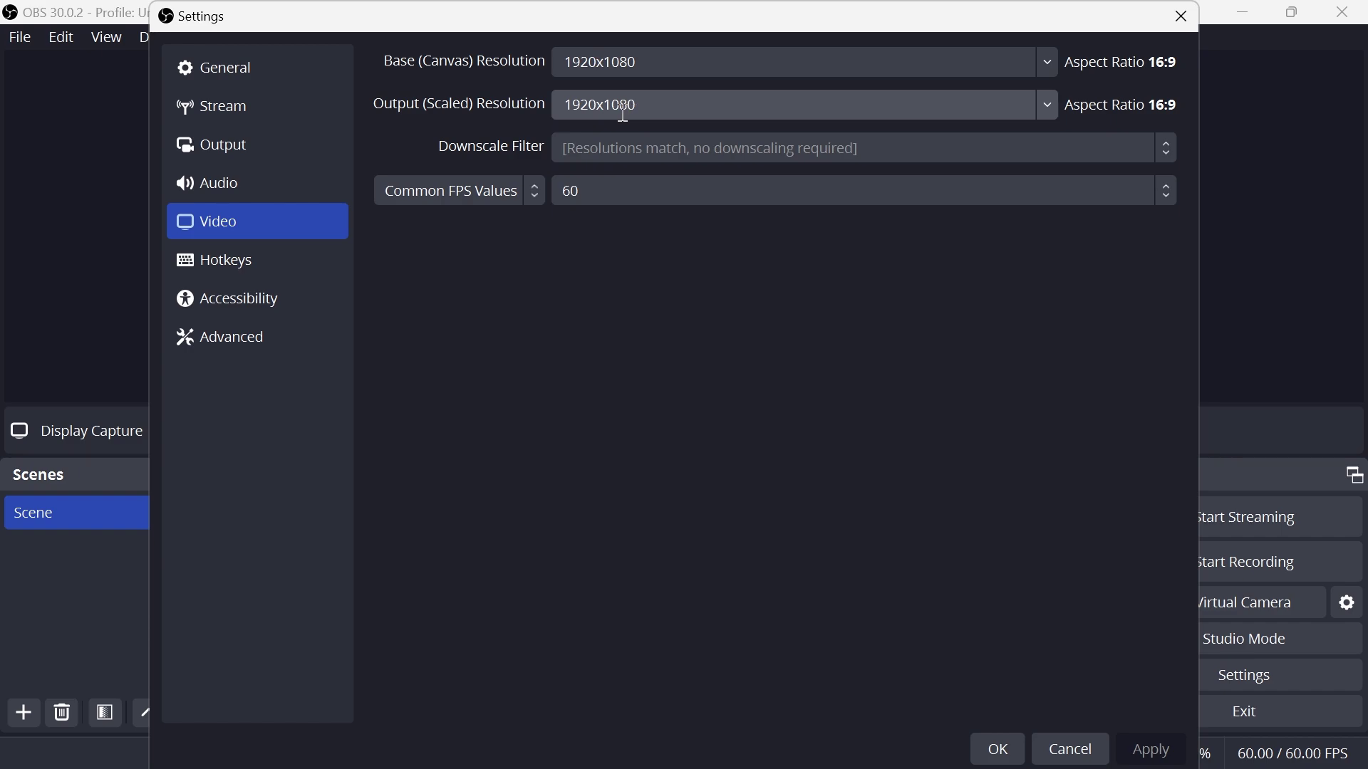
key("BackSpace")
key("BackSpace")
key("BackSpace")
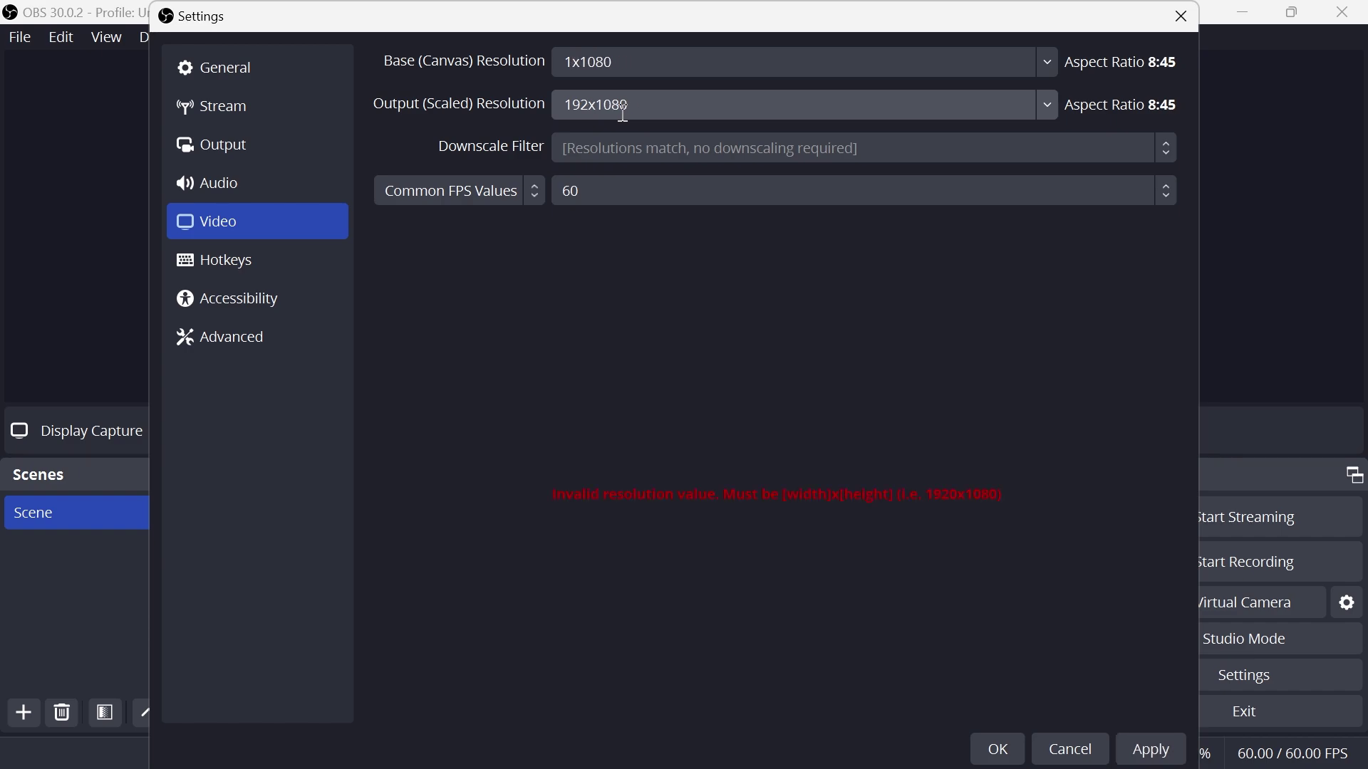
type("080")
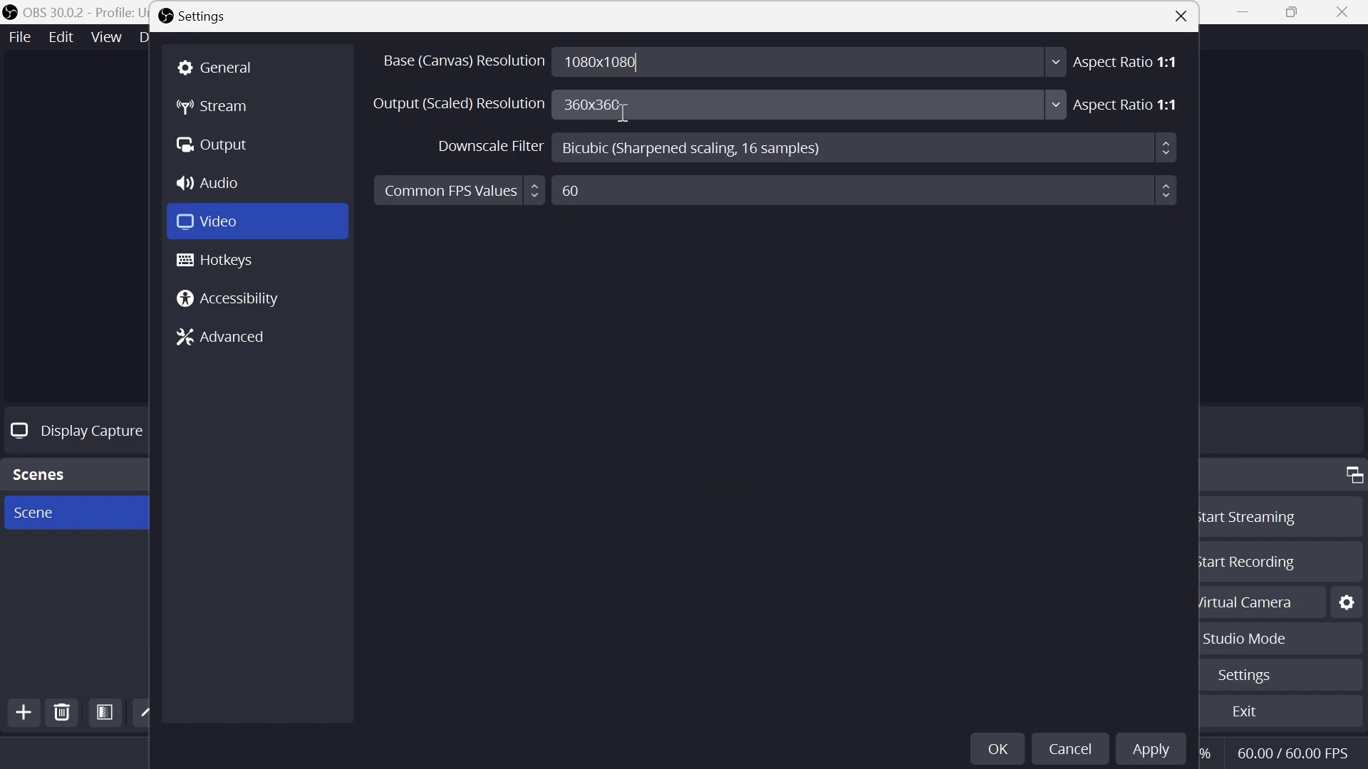
key("BackSpace")
key("BackSpace")
key("BackSpace")
type("920")
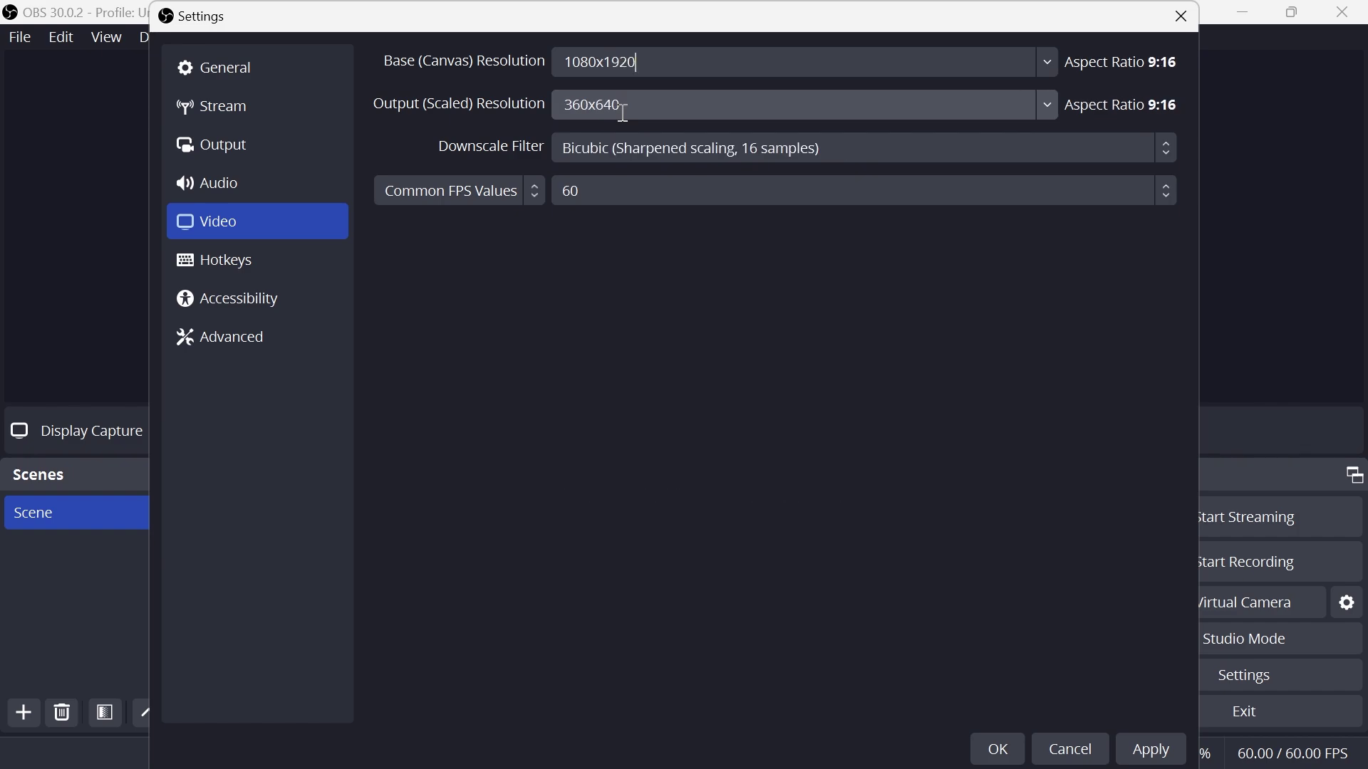
Change the output scaled resolution from 360x640 to 1080x1920 to match the canvas
left_click(572, 105)
left_click(611, 63)
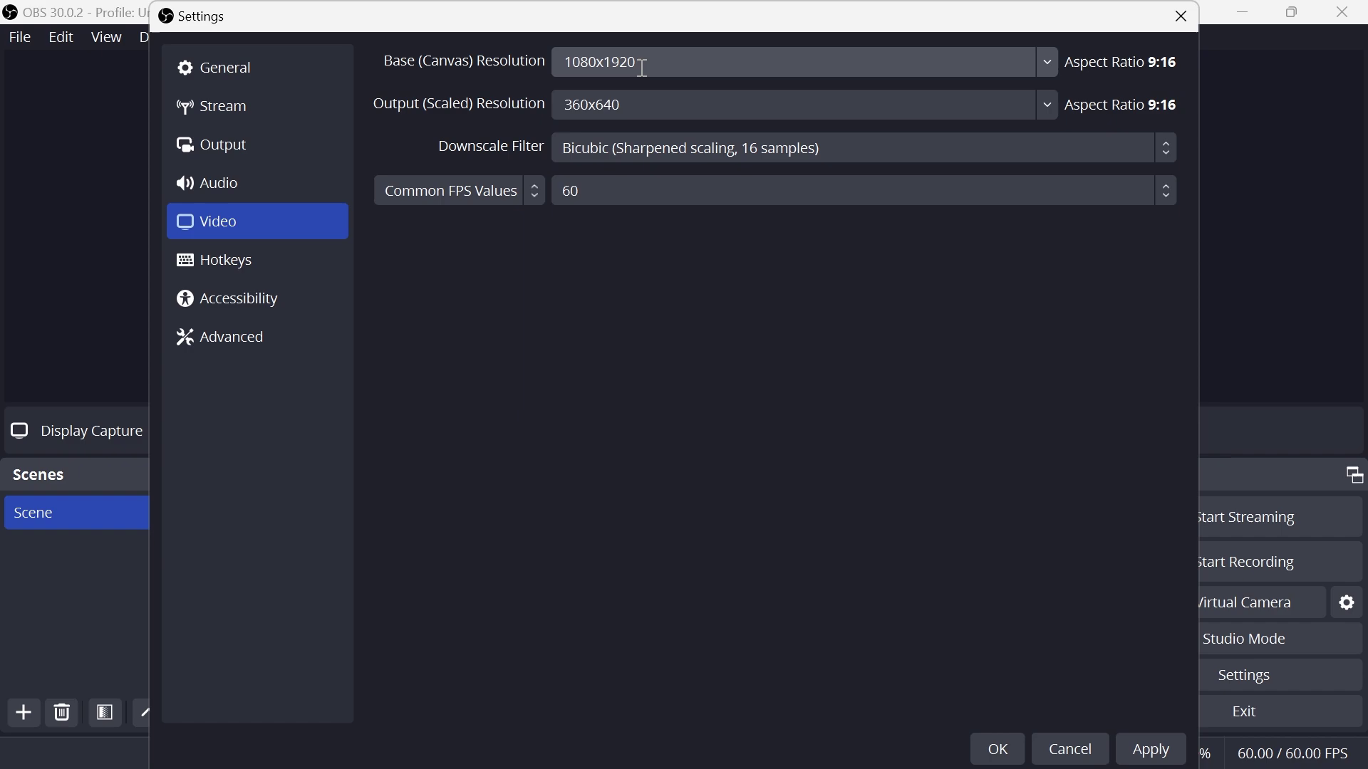
left_click(620, 105)
key("BackSpace")
key("BackSpace")
key("BackSpace")
type("10")
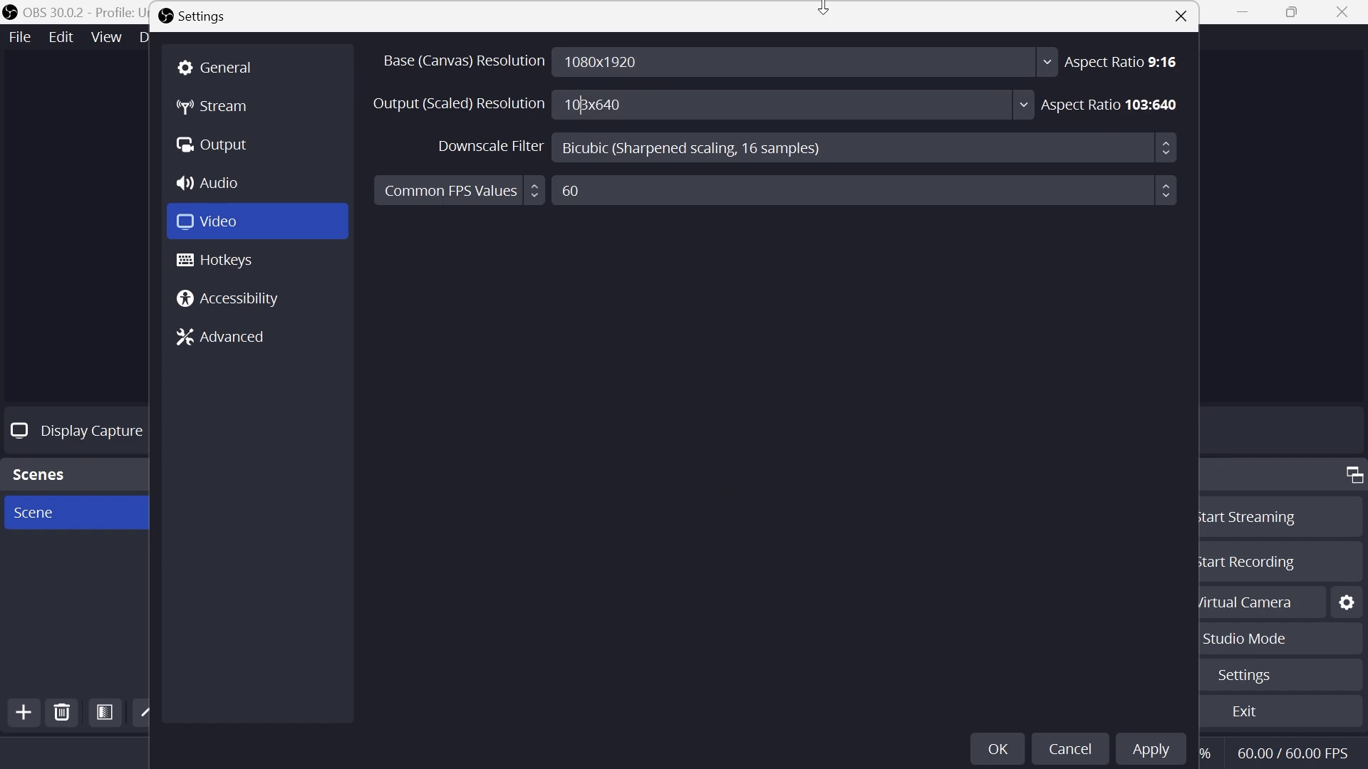
type("8")
key("BackSpace")
type("0")
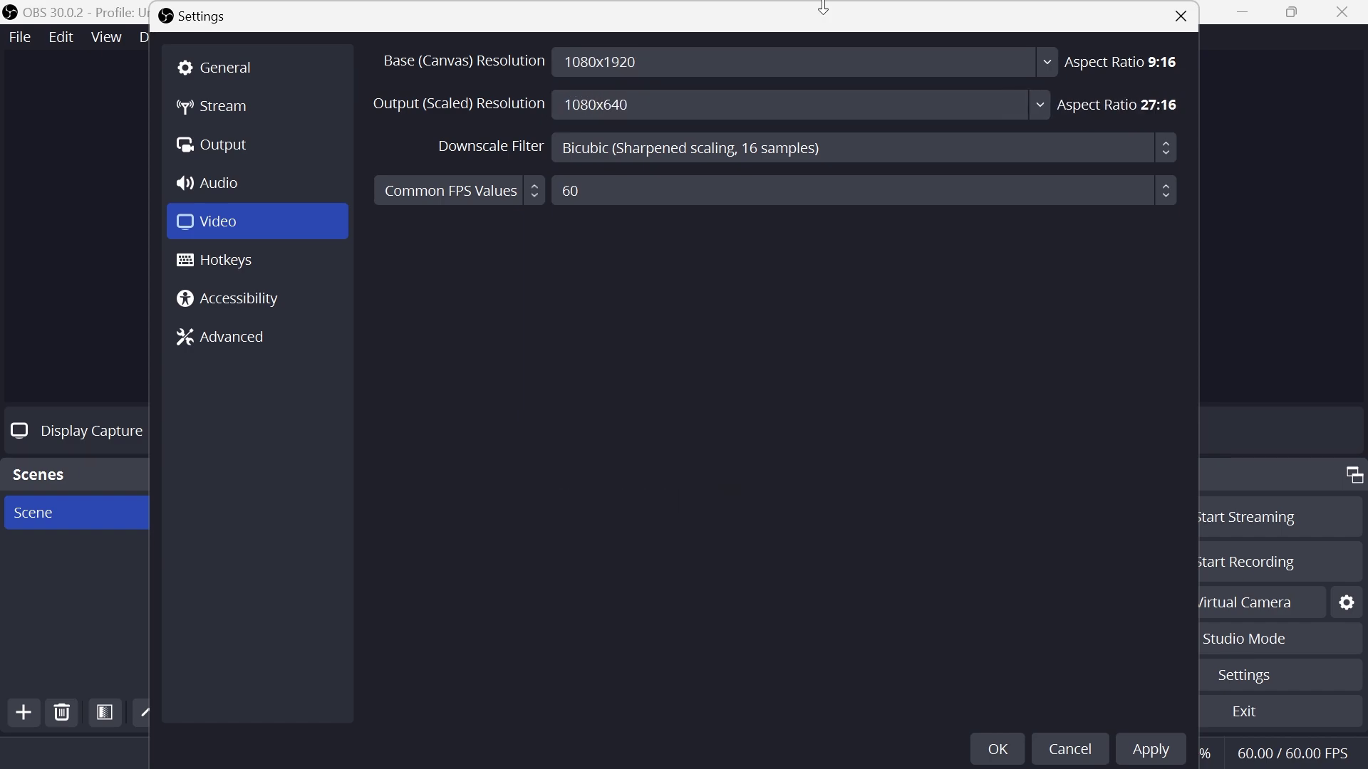
key("BackSpace")
key("BackSpace")
key("BackSpace")
type("1920")
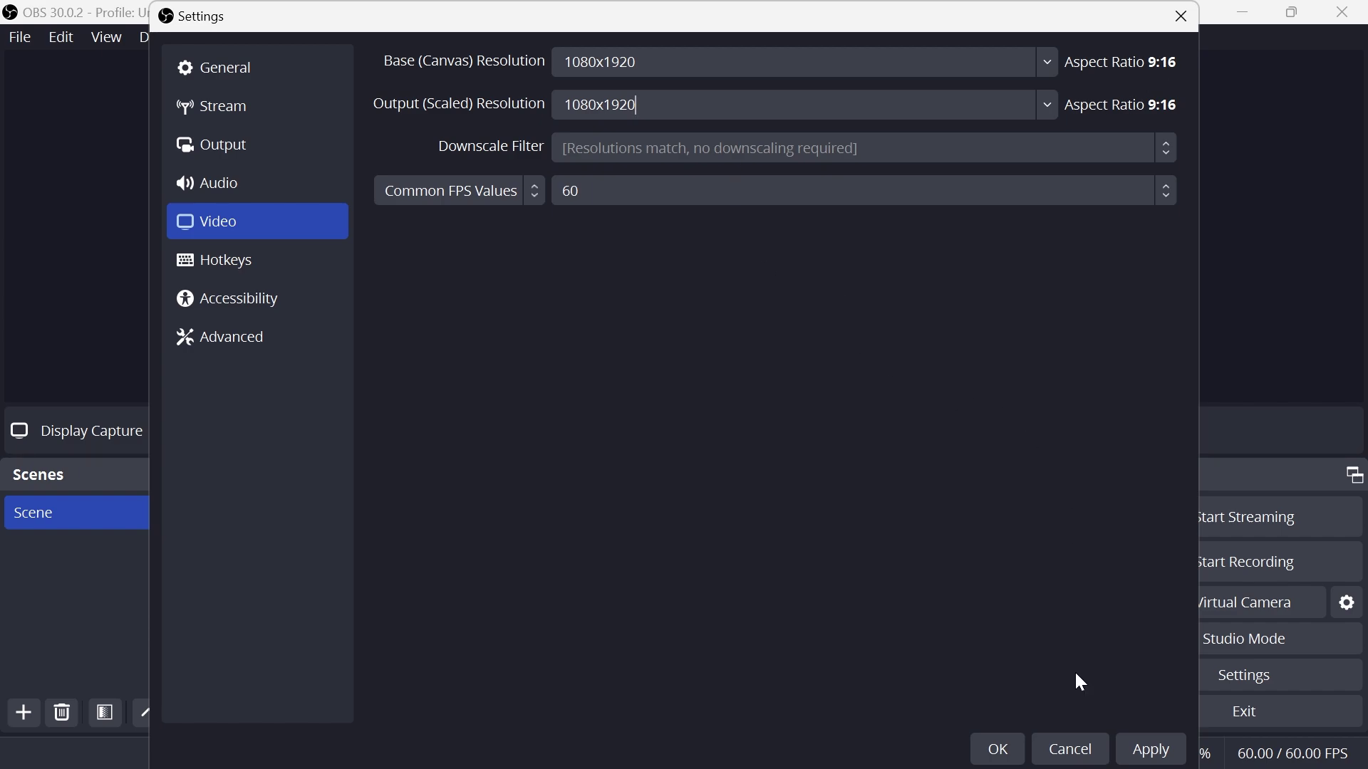
Apply the 1080x1920 video settings and close Settings with OK
left_click(1152, 749)
left_click(997, 748)
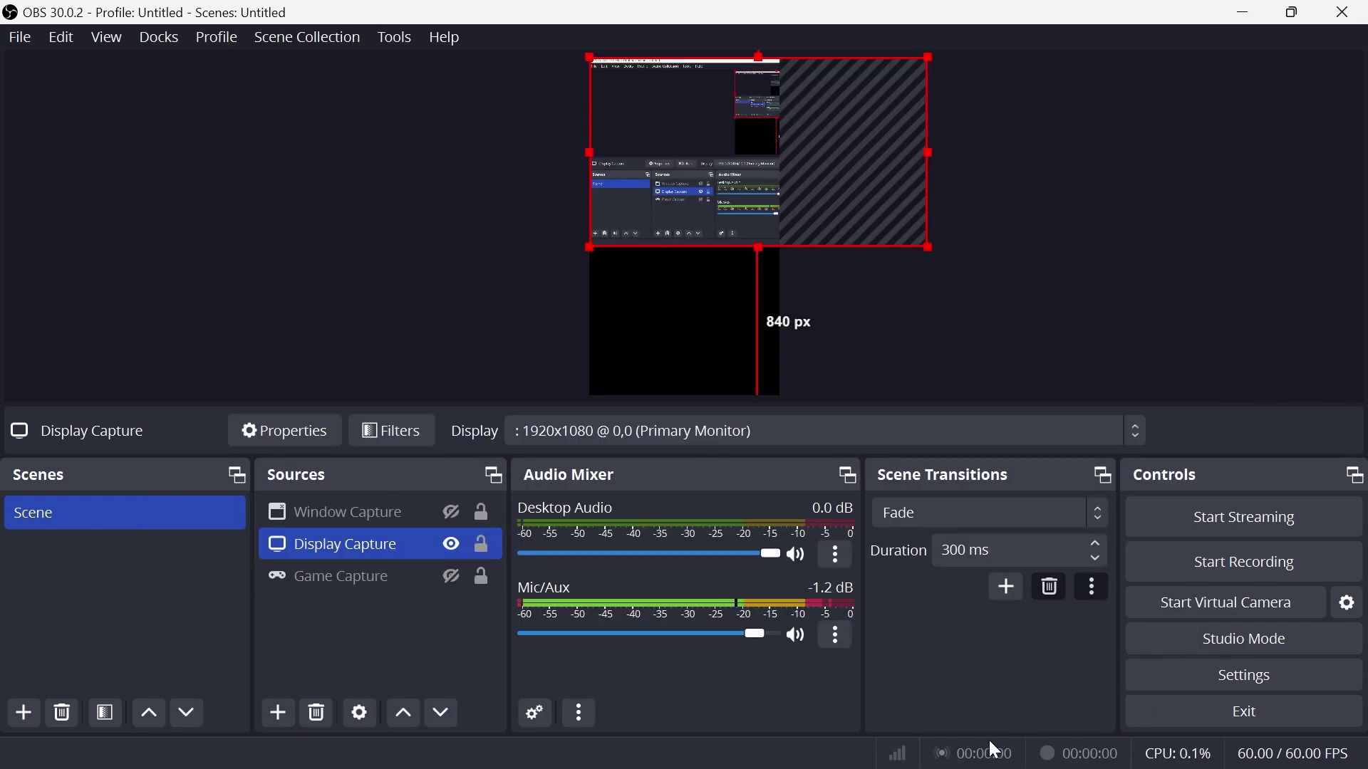